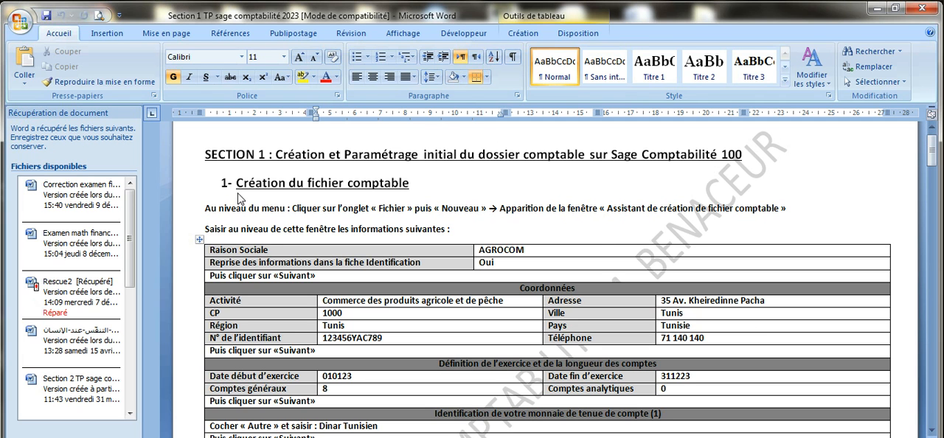
Switch to Sage 100 Comptabilité and start creating a new accounting file with the creation assistant
left_click_drag(238, 186, 389, 185)
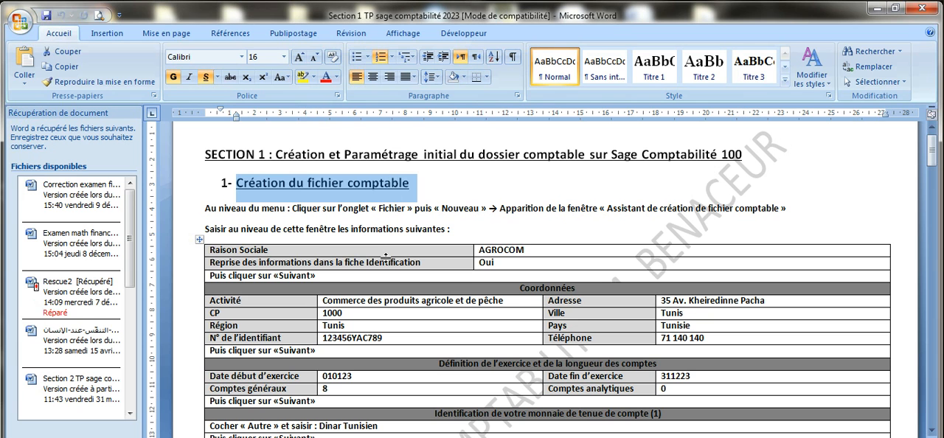
left_click(317, 436)
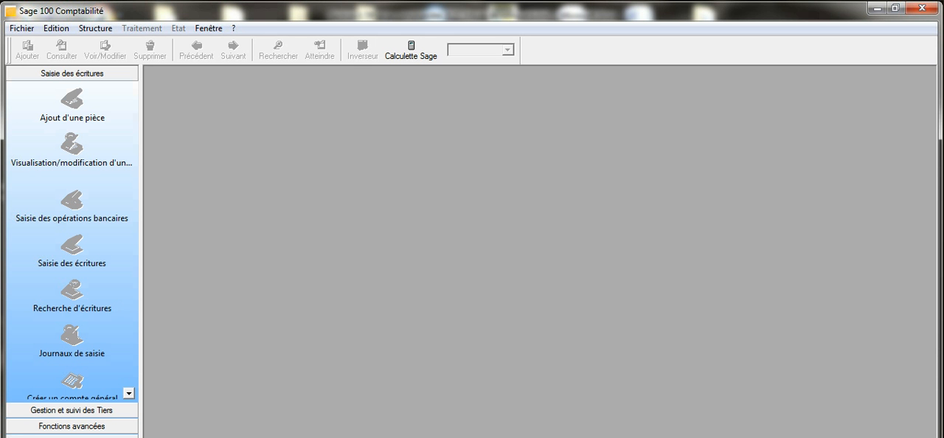
left_click(28, 30)
left_click(34, 45)
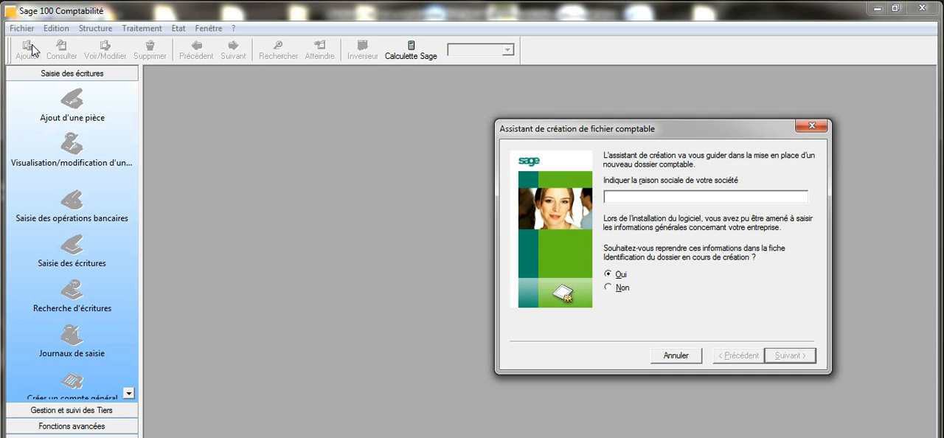
left_click_drag(684, 130, 505, 130)
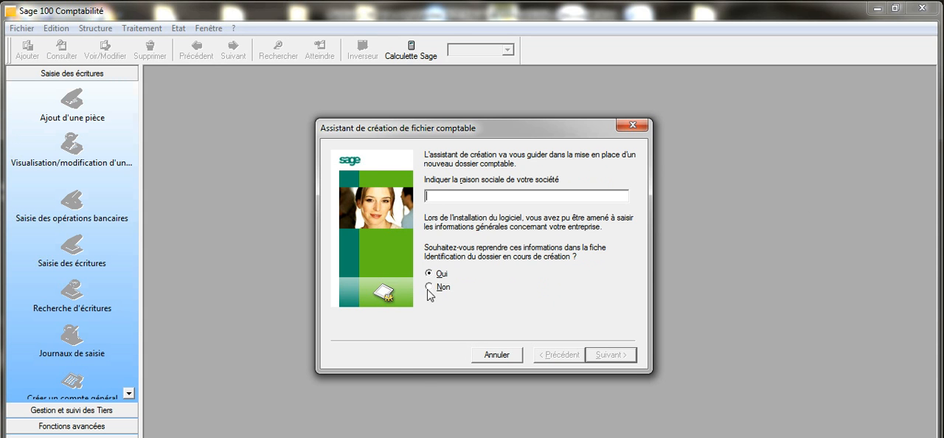
Copy the company name AGROCOM from the Word document into the assistant's company name field and continue to the company details
key("alt+Tab")
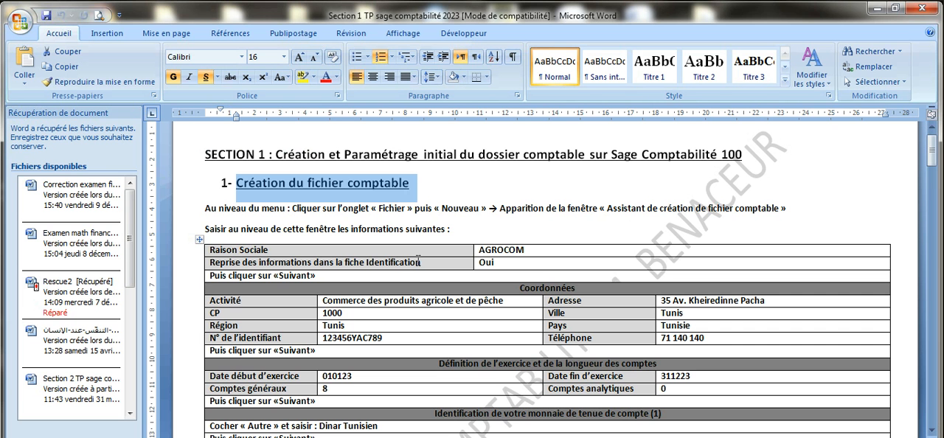
left_click_drag(480, 251, 525, 252)
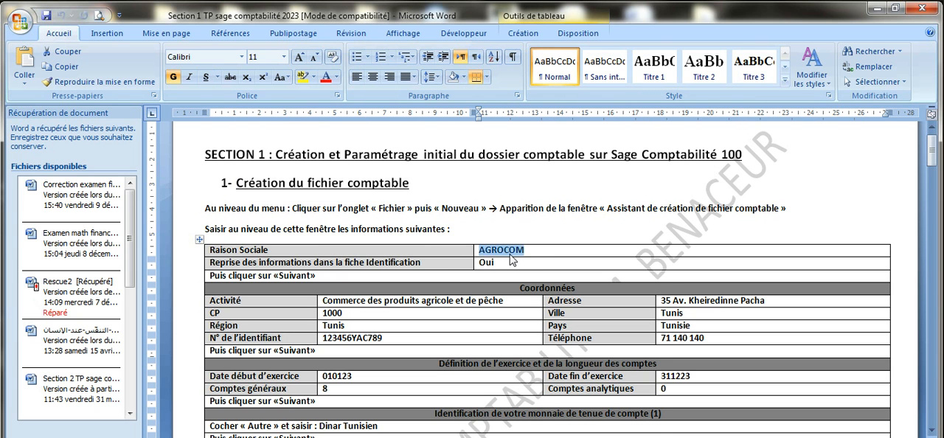
right_click(510, 250)
left_click(528, 260)
mouse_move(275, 437)
left_click(369, 422)
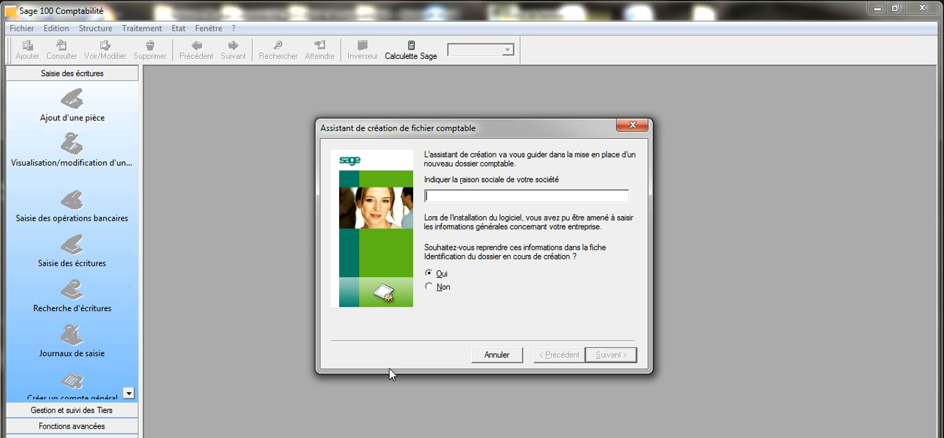
right_click(472, 197)
left_click(529, 258)
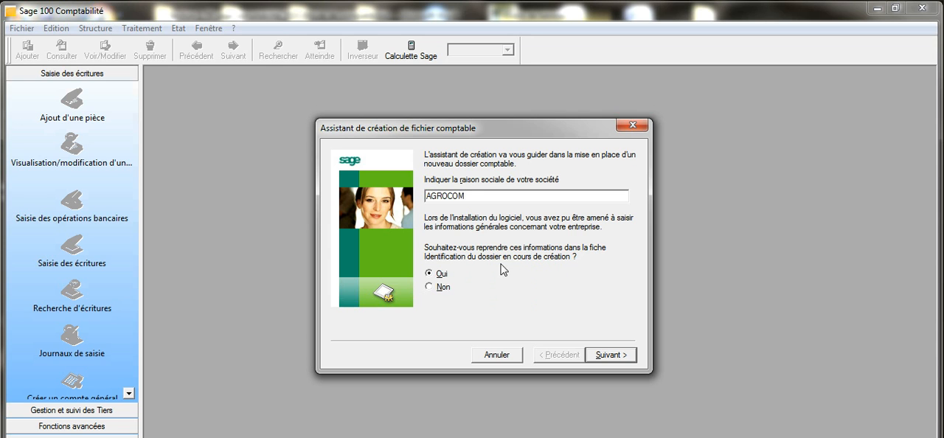
left_click(609, 357)
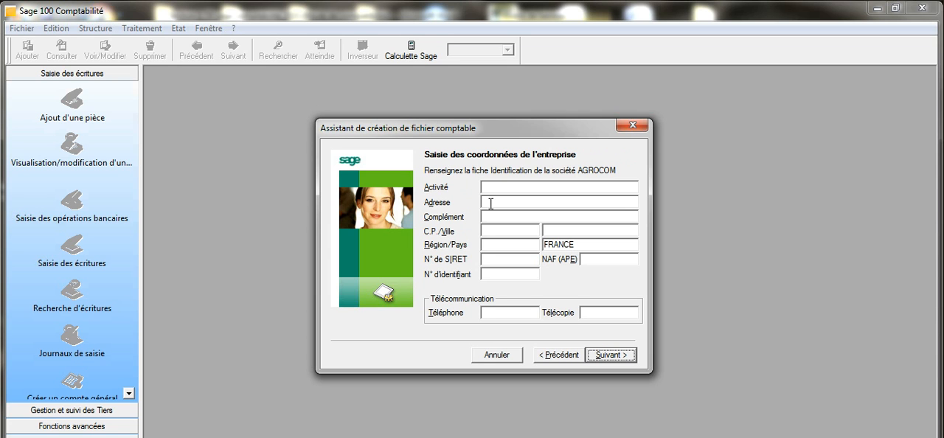
Copy the activity "Commerce des produits agricole et de pêche" from the Word table into the Activité field of the Sage assistant
left_click(232, 436)
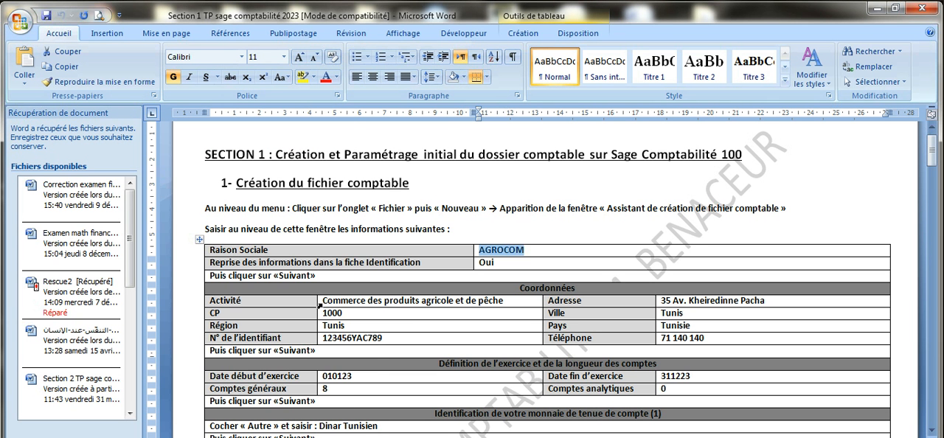
left_click(320, 301)
right_click(355, 301)
left_click(391, 327)
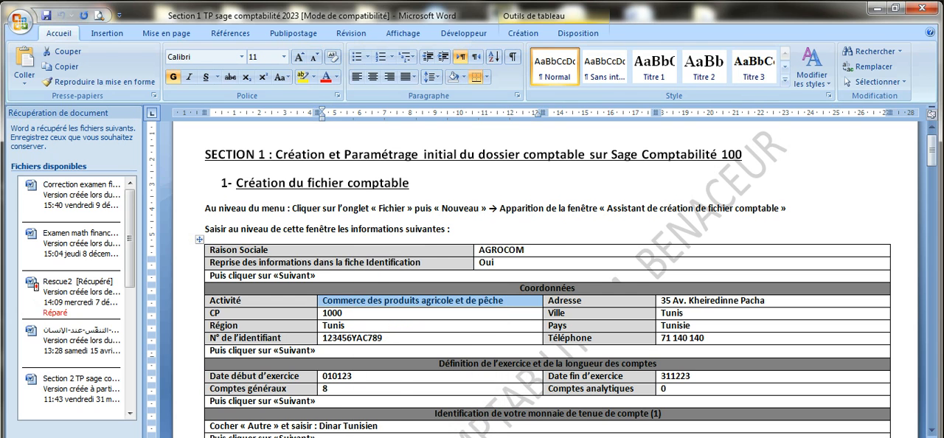
key("alt+Tab")
right_click(499, 188)
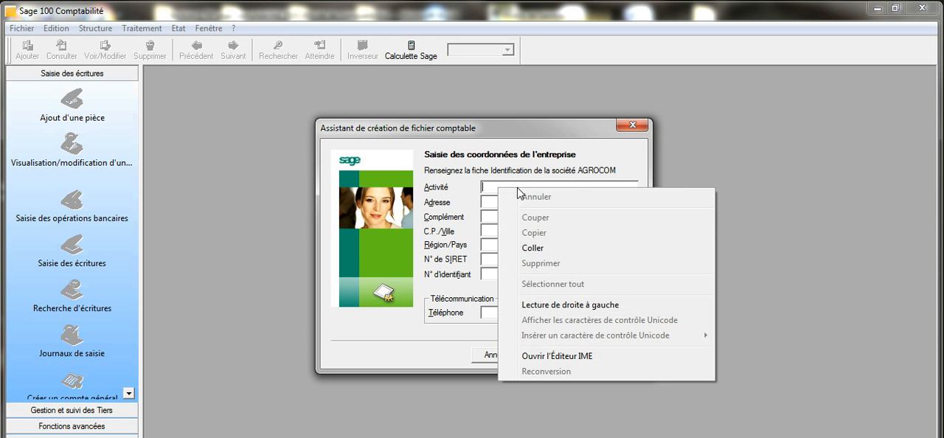
left_click(531, 248)
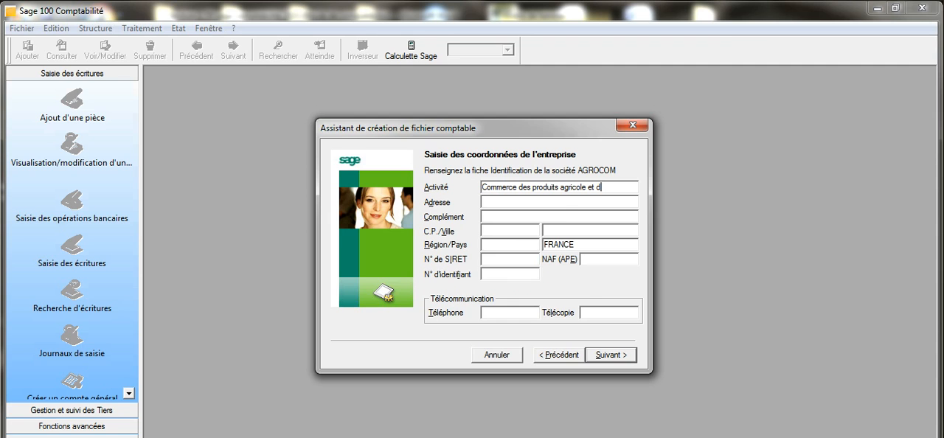
Copy the company's street address from the Word table into the Adresse field of the Sage assistant
key("alt+Tab")
left_click_drag(662, 300, 752, 304)
right_click(752, 304)
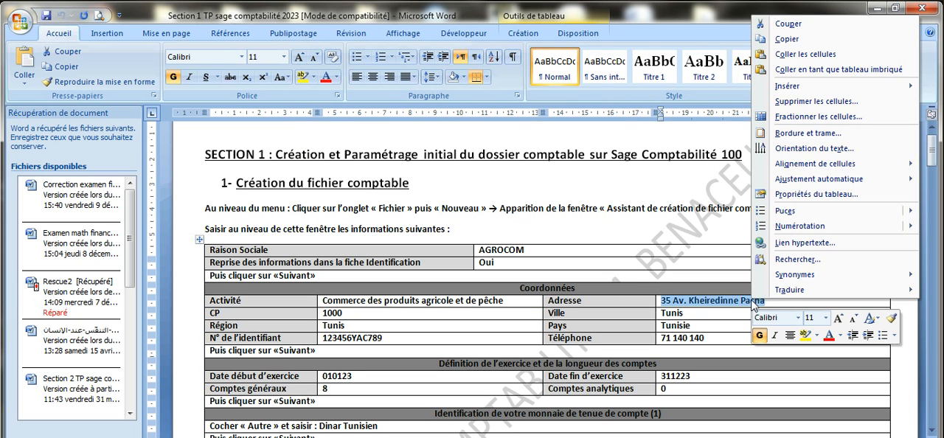
left_click(788, 39)
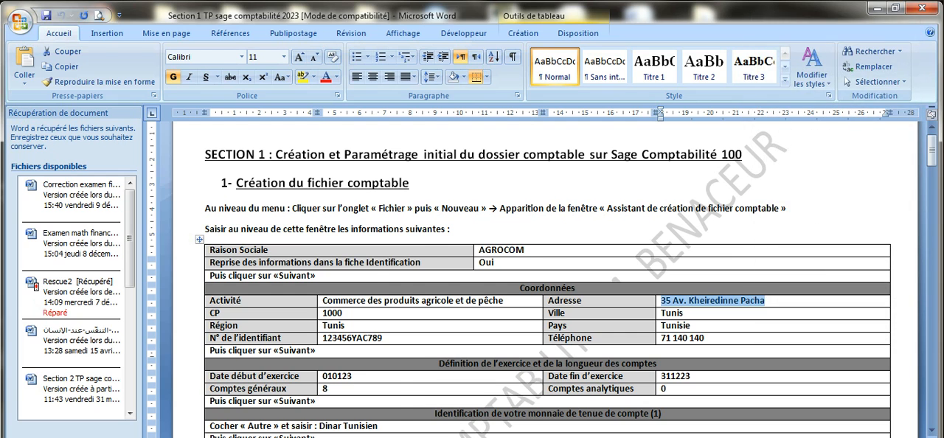
key("alt+Tab")
right_click(494, 200)
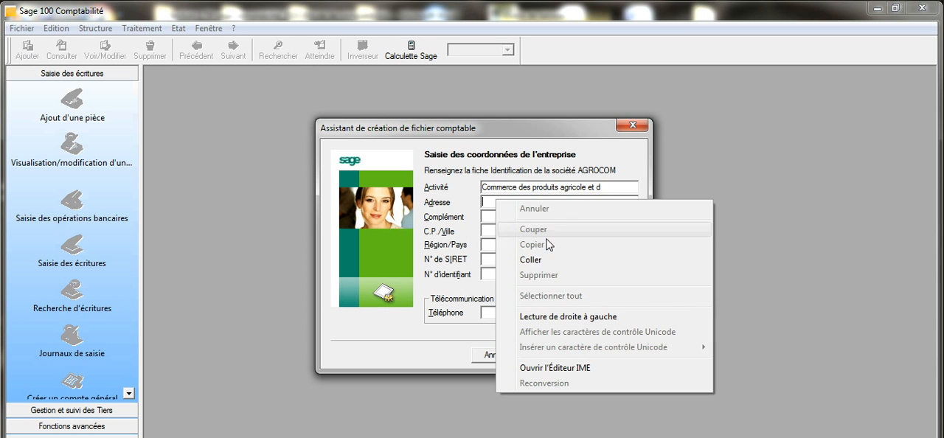
left_click(549, 262)
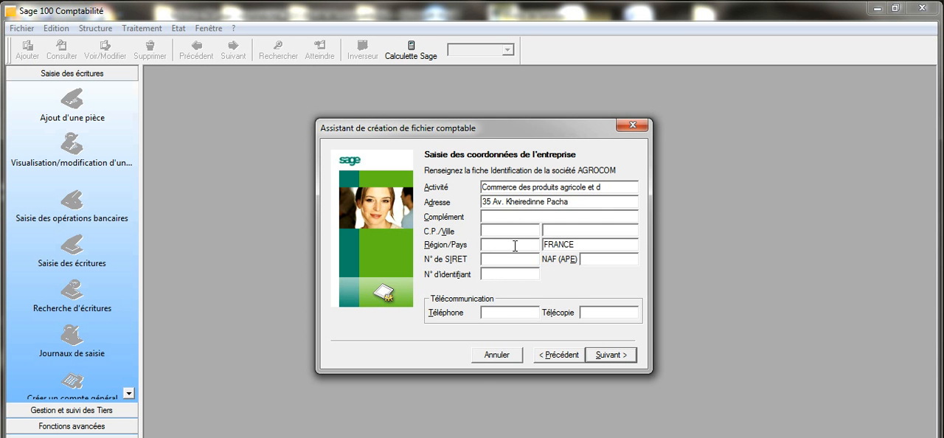
Fill in the company's postal code, city and region, and set the country to Tunisie
type("100")
type("Tunis")
left_click(514, 245)
type("Tun")
key("Tab")
type("Tunisie")
Copy the company's identification number from the Word table into the N° d'identifiant field of the Sage assistant
left_click(504, 273)
left_click(228, 417)
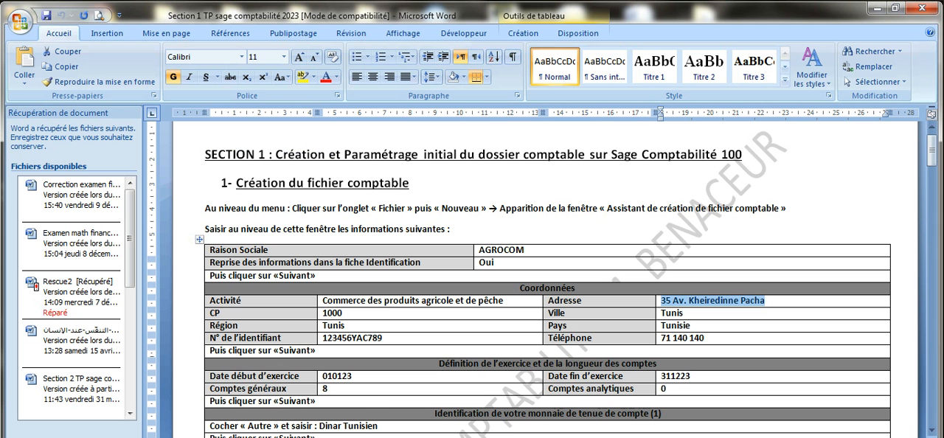
left_click_drag(323, 338, 386, 340)
right_click(378, 341)
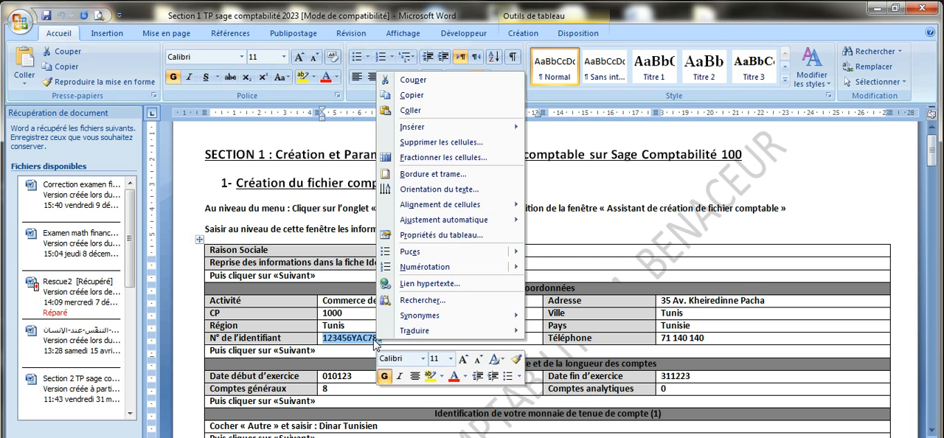
left_click(419, 96)
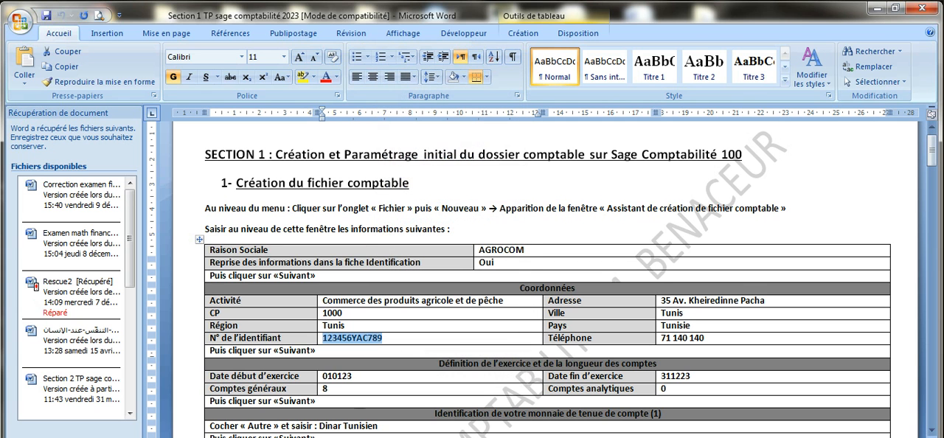
mouse_move(275, 437)
left_click(199, 435)
left_click(511, 275)
right_click(511, 275)
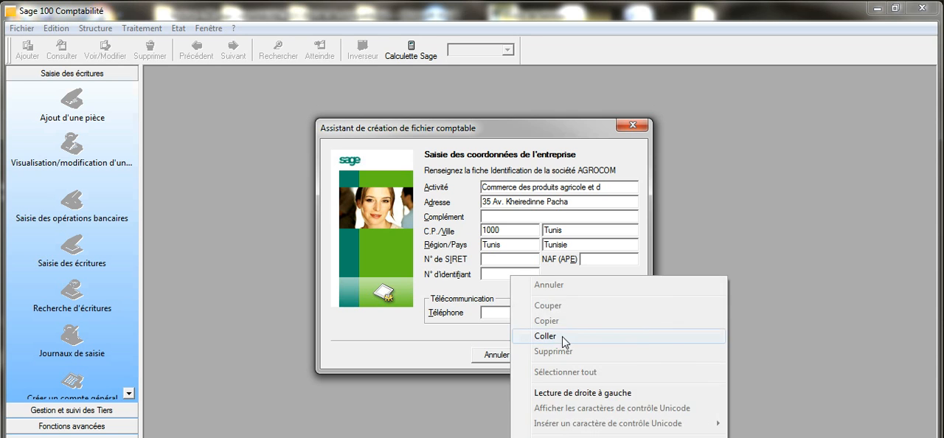
left_click(565, 338)
Enter the company's telephone number and continue to the fiscal year and account length settings
left_click(516, 316)
type("7")
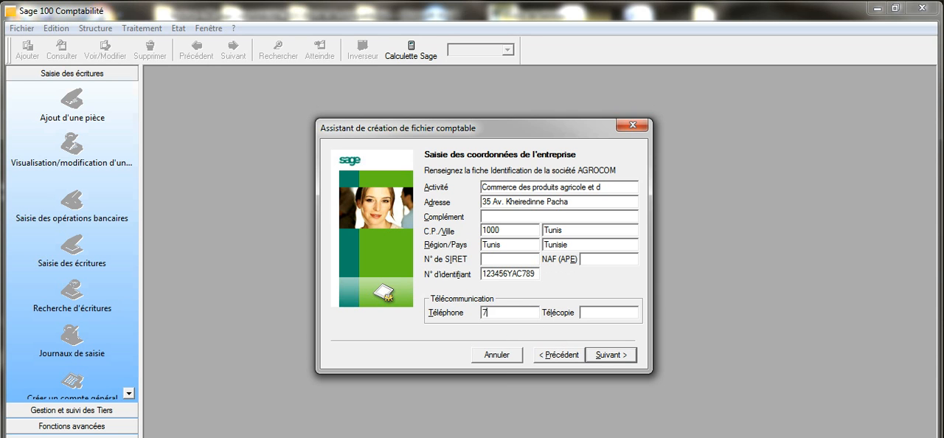
type("1 140 140")
left_click(612, 357)
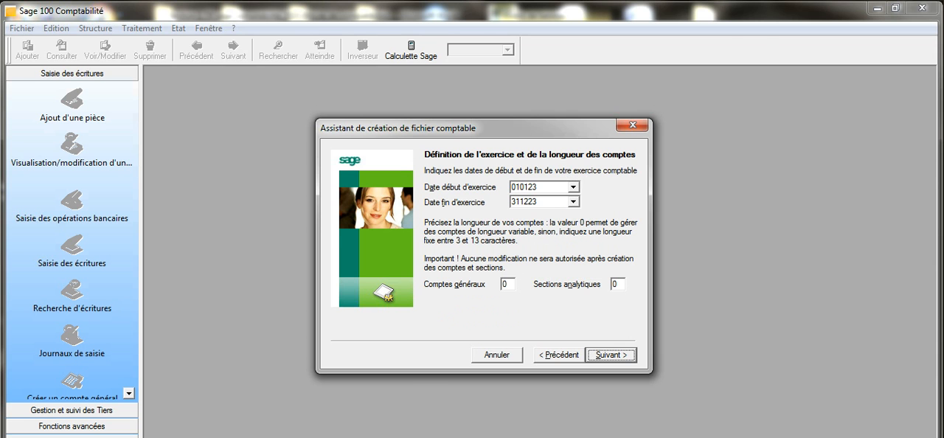
Check the Word table's fiscal year and account settings, set the general account length to 8, and continue to the currency settings
left_click(232, 436)
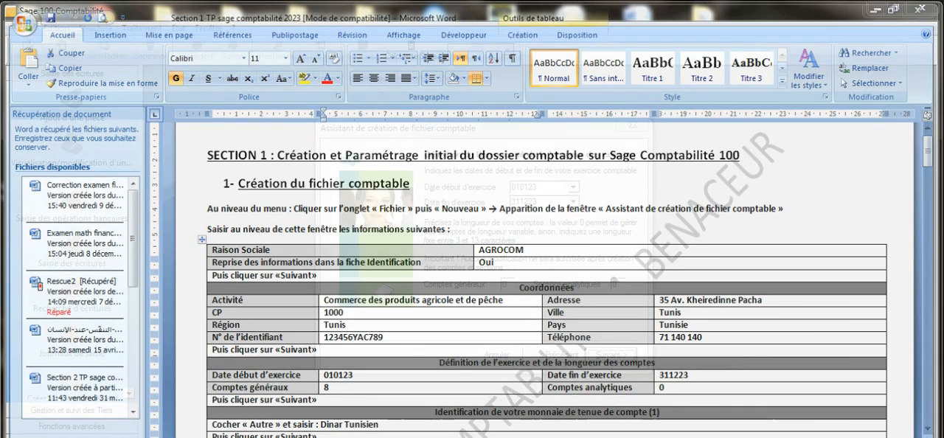
left_click(312, 435)
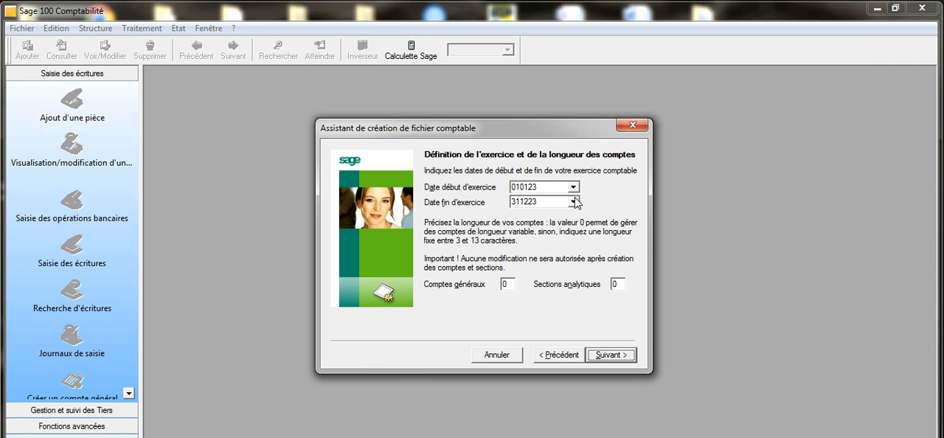
double_click(509, 287)
left_click(320, 436)
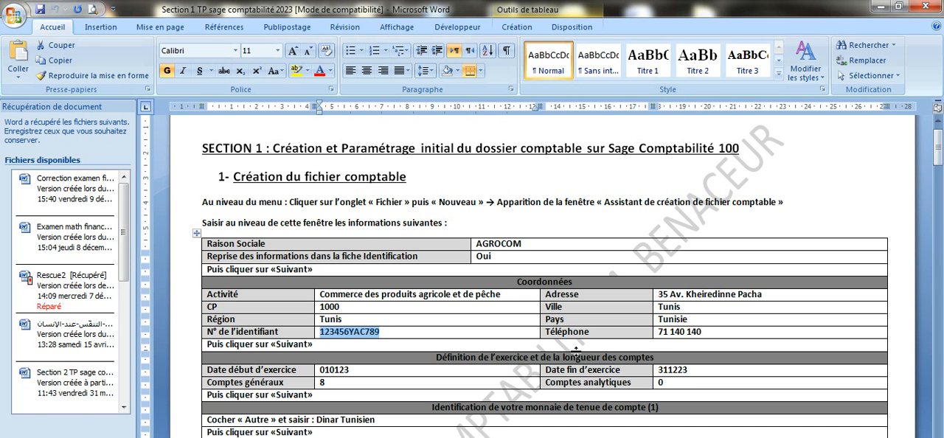
left_click(316, 384)
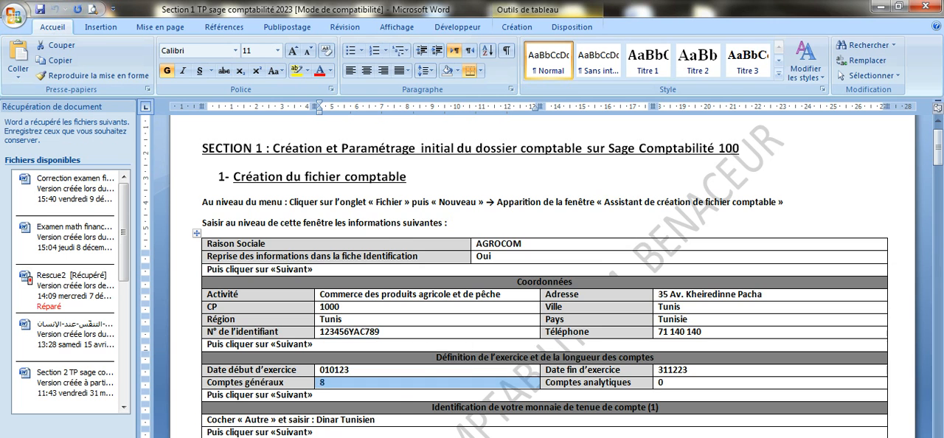
left_click(317, 435)
type("8")
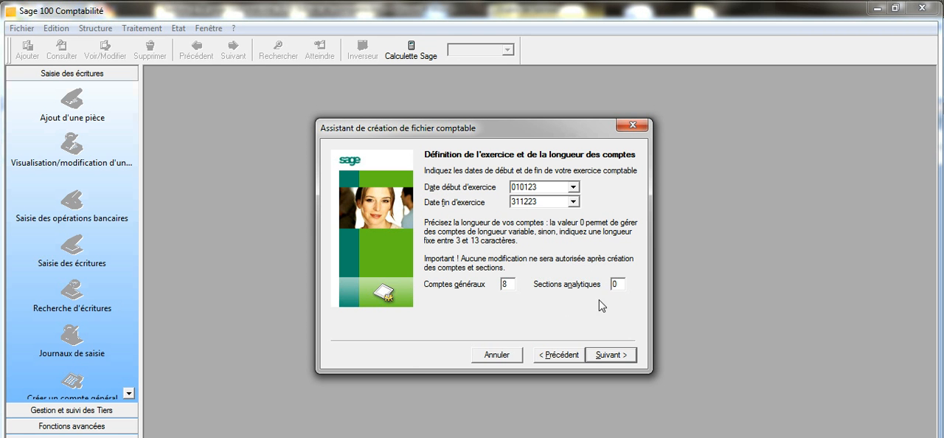
left_click(622, 356)
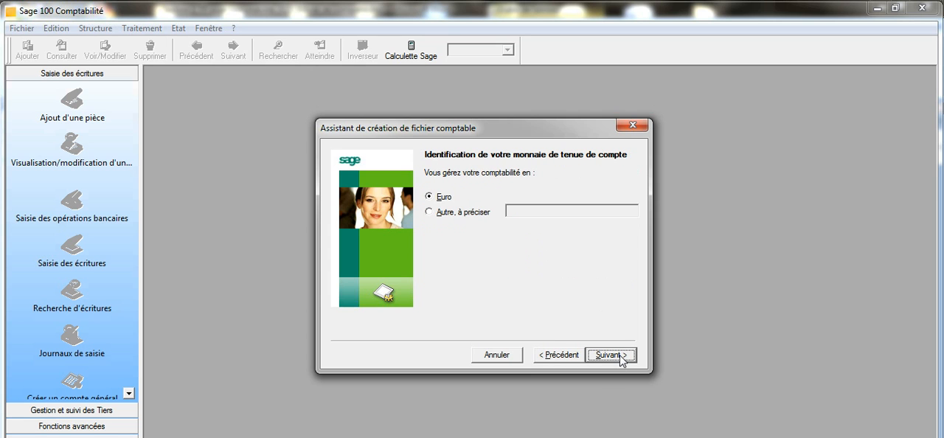
Choose another bookkeeping currency instead of the euro and copy "Dinar Tunisien" from the Word document as its name
left_click(446, 215)
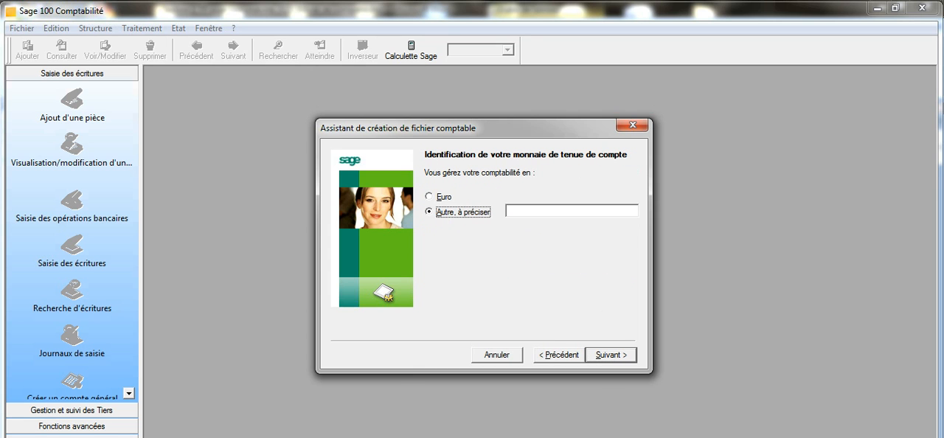
left_click(357, 436)
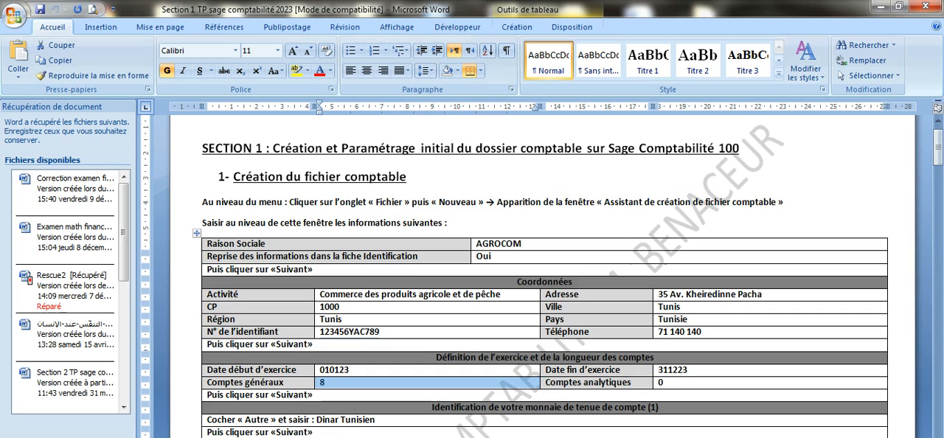
scroll(404, 388, "down", 2)
scroll(404, 389, "down", 2)
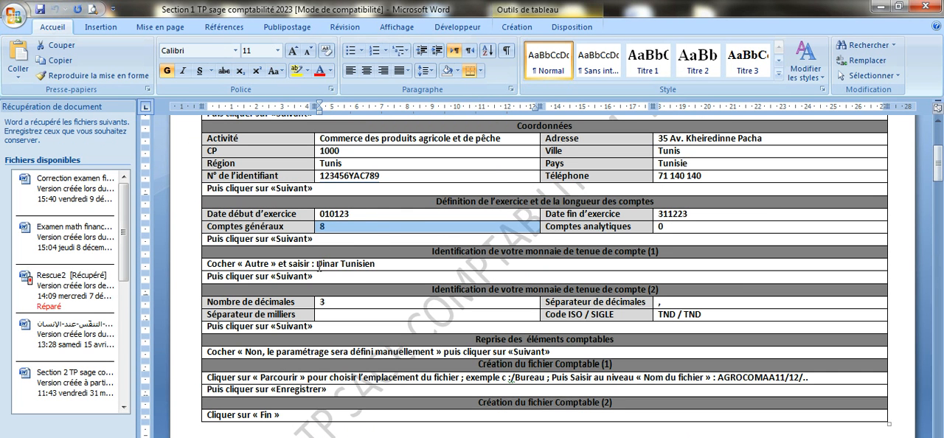
left_click_drag(318, 264, 376, 264)
right_click(376, 264)
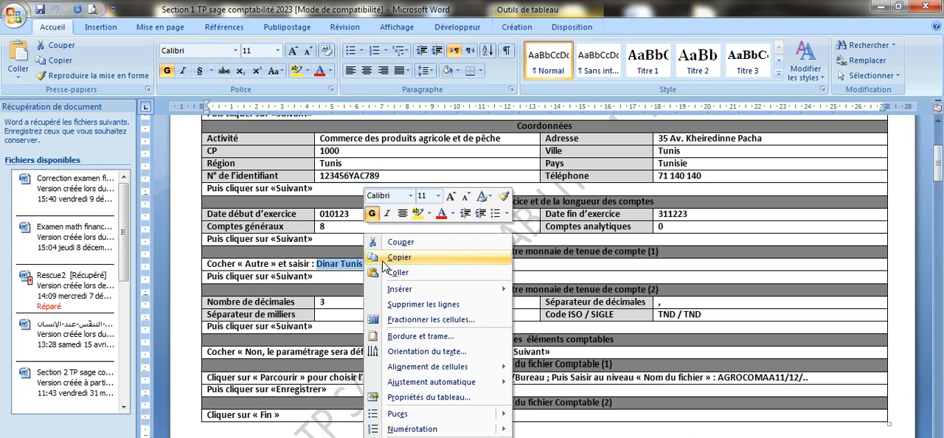
left_click(408, 264)
left_click(428, 426)
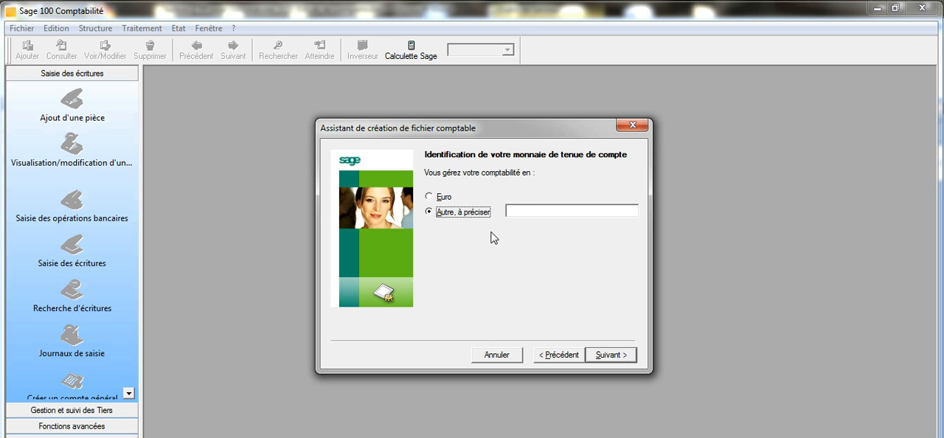
left_click(511, 211)
right_click(511, 211)
left_click(509, 272)
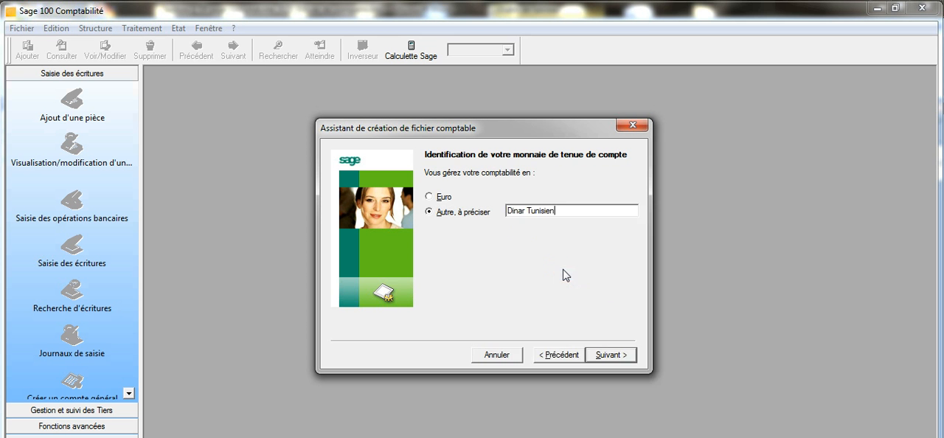
Continue to the currency format settings, set 3 decimals with TND as ISO code and symbol, and proceed to the accounting elements choice
left_click(606, 354)
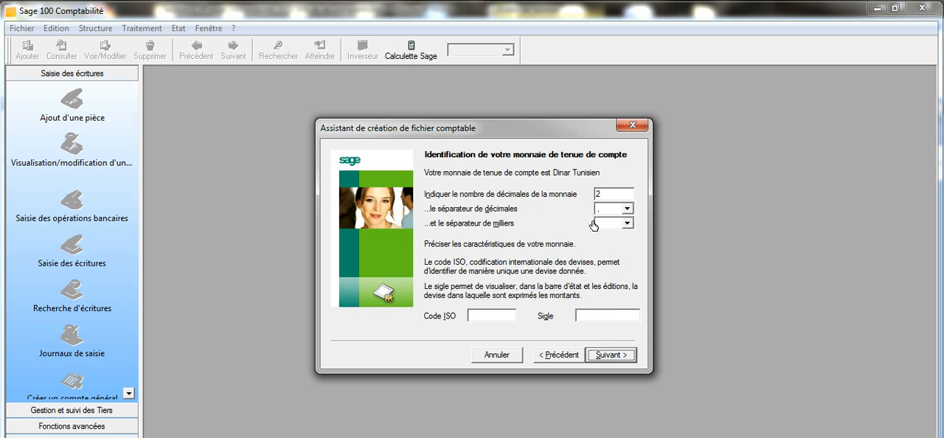
double_click(600, 194)
type("3")
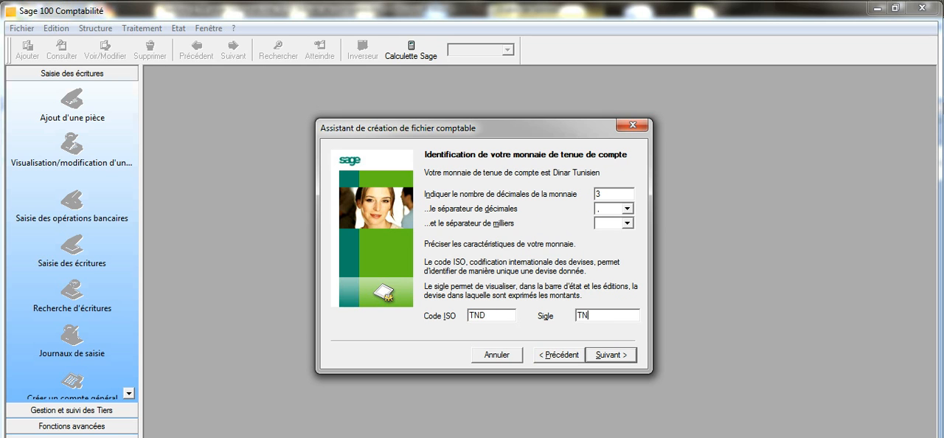
left_click(609, 356)
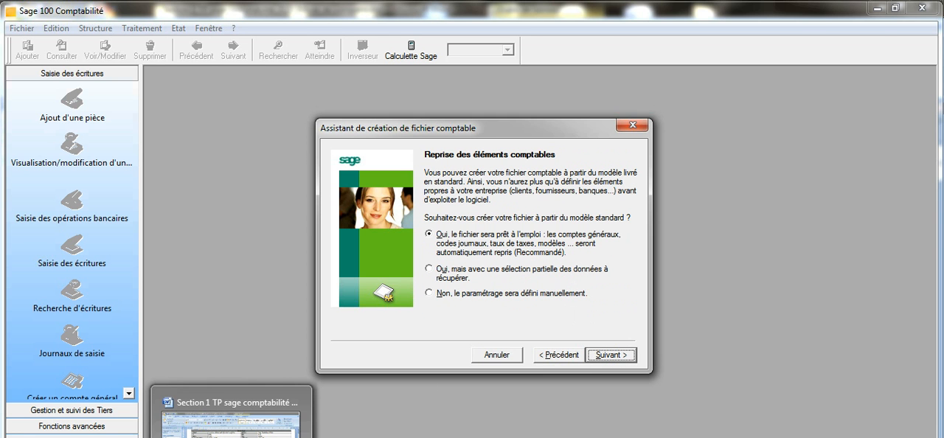
Check the Word table's instruction for the accounting elements, choose manual setup instead of the standard model, and continue to the file creation page
left_click(233, 436)
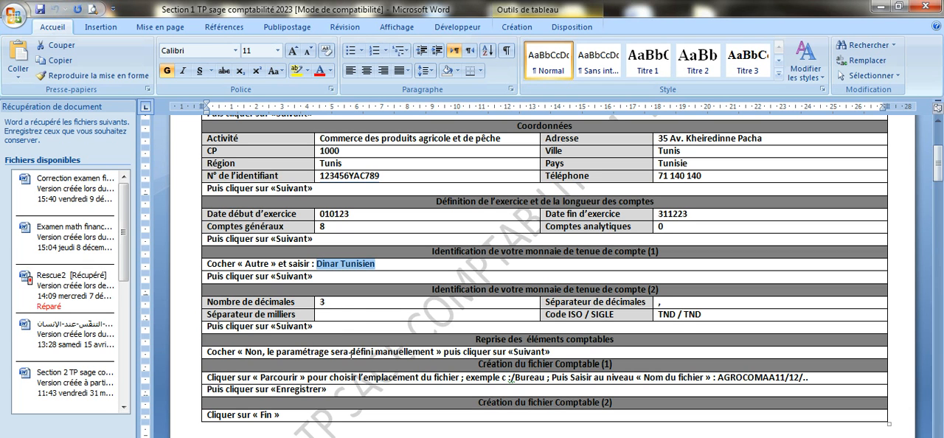
left_click_drag(246, 352, 328, 352)
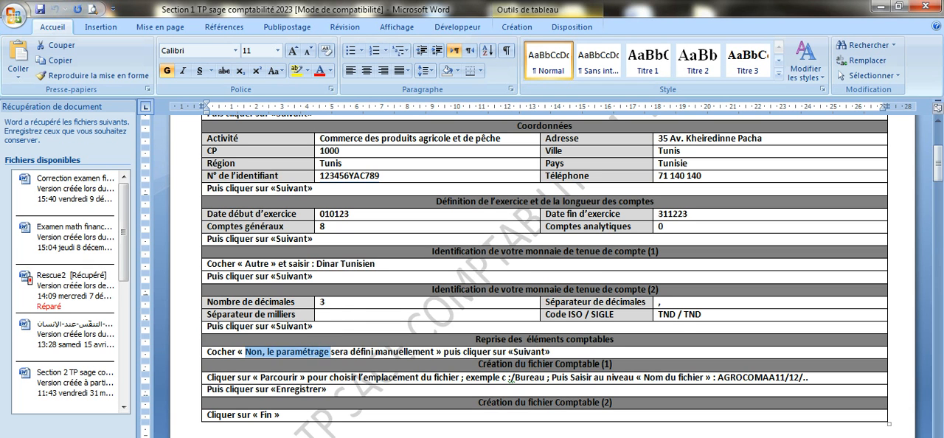
left_click(318, 431)
left_click(448, 295)
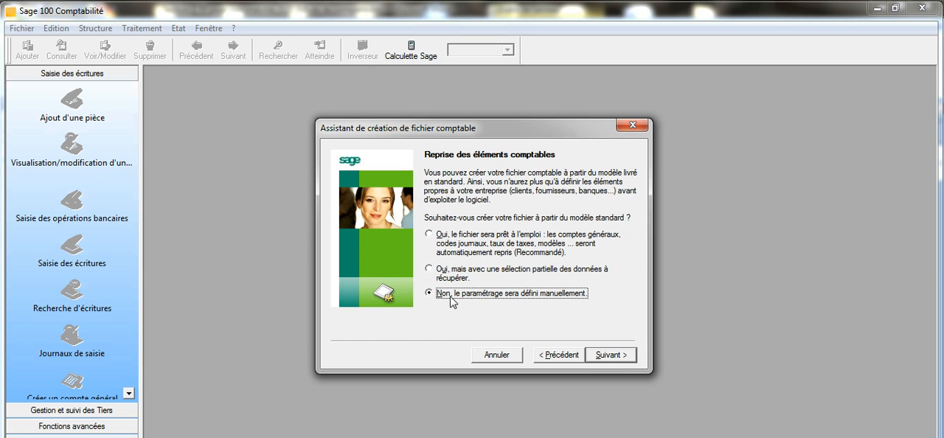
left_click(633, 357)
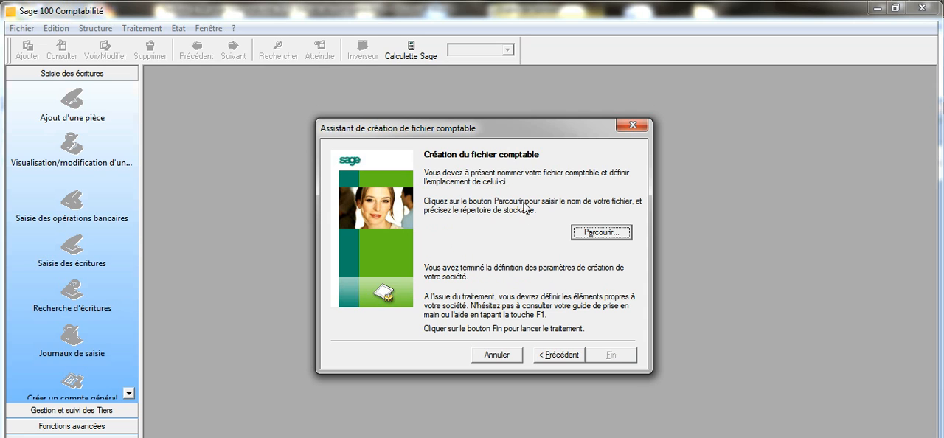
Browse to the desktop as the storage location, create a folder named "AGROCOM Comptabilité" there, and open it
left_click(585, 234)
left_click(588, 236)
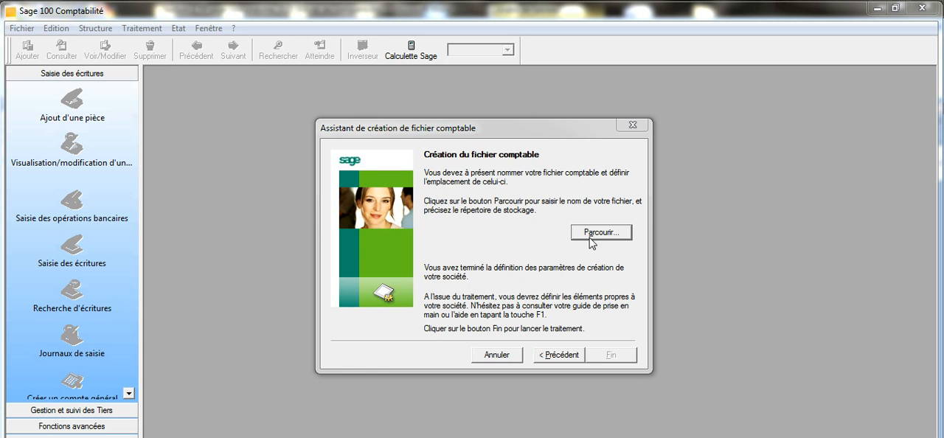
left_click(376, 259)
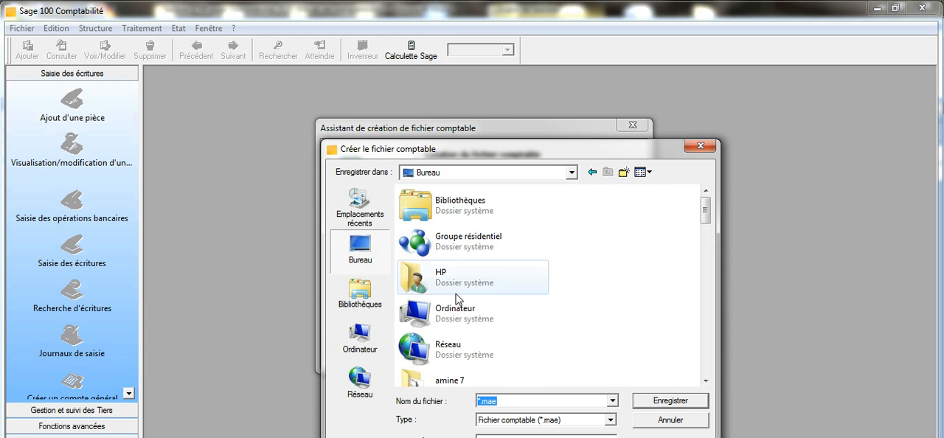
right_click(592, 287)
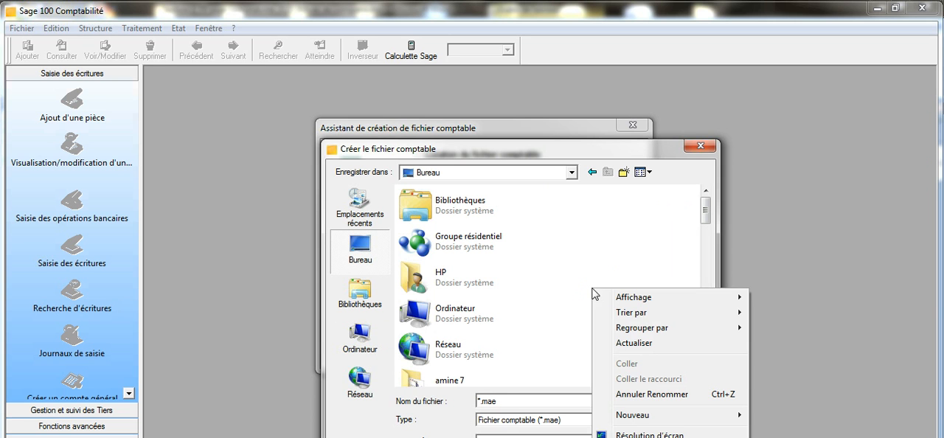
mouse_move(632, 421)
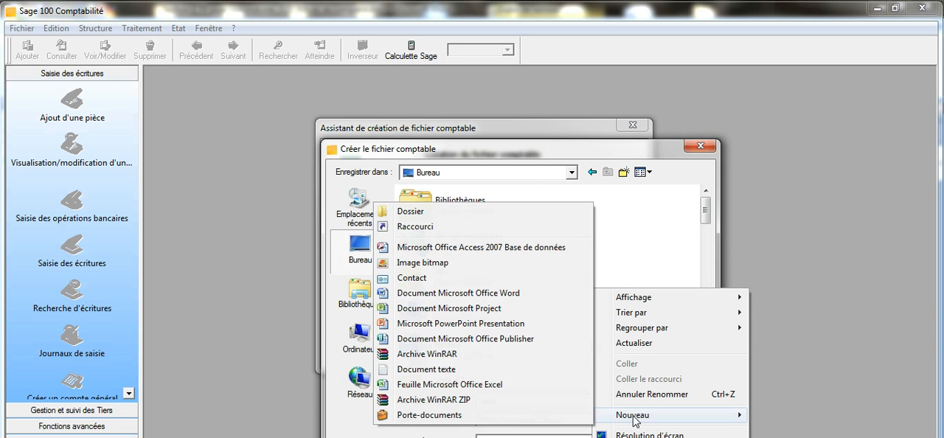
left_click(437, 212)
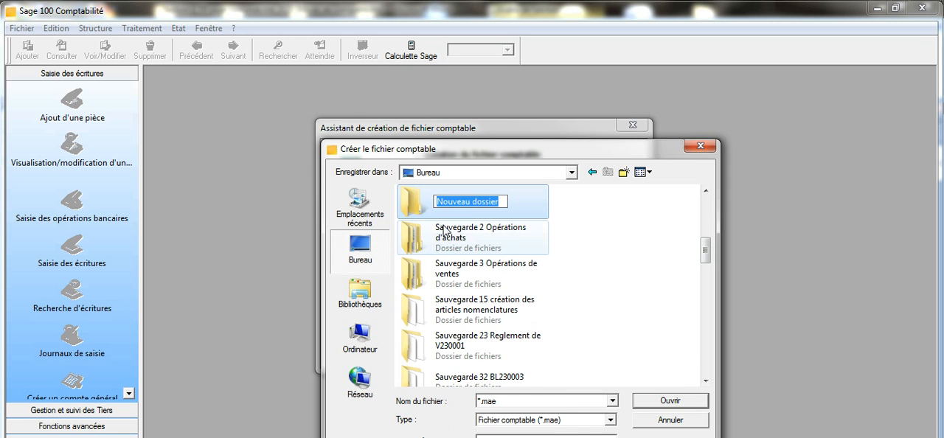
type("A")
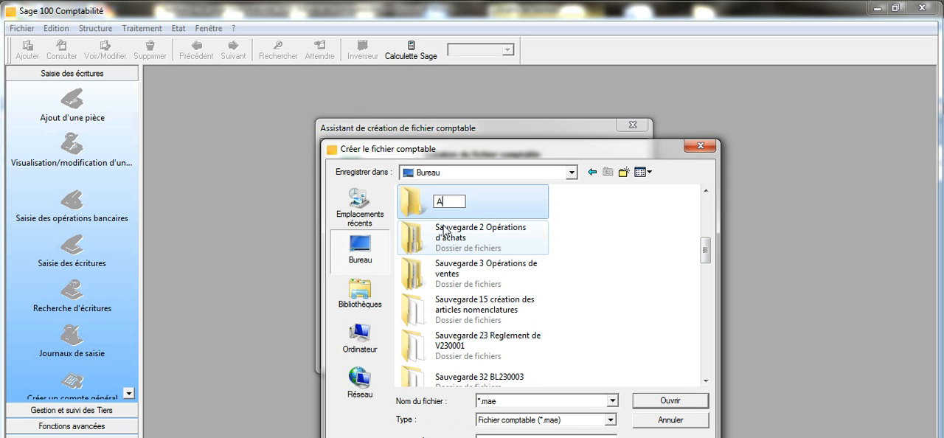
type("GROCOM")
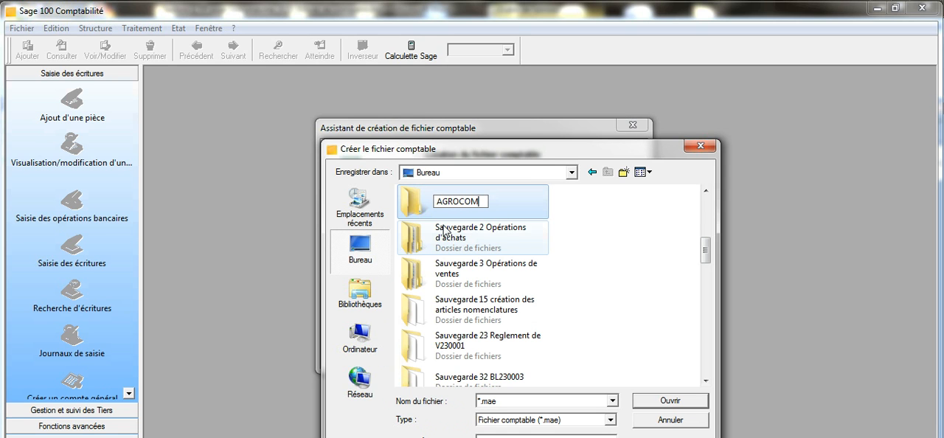
type(" Comp")
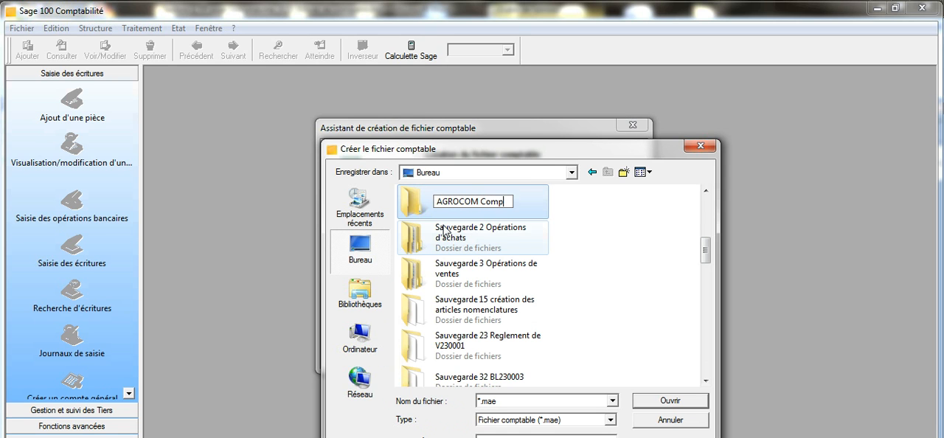
type("tabilité")
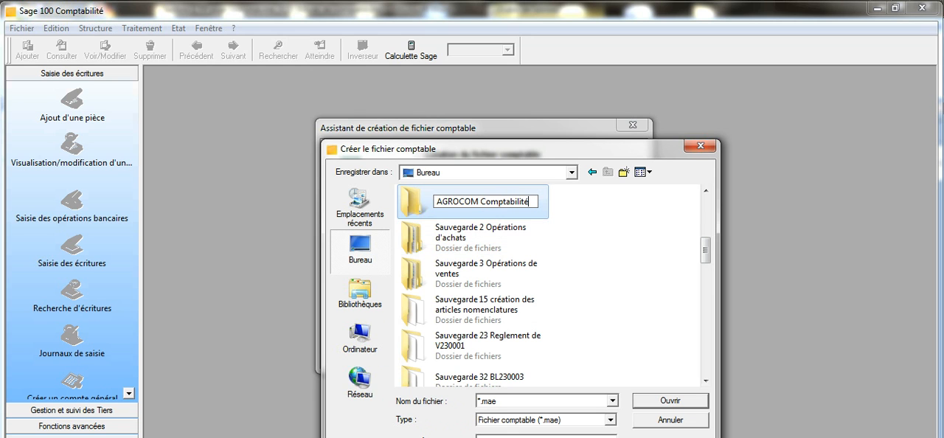
double_click(430, 211)
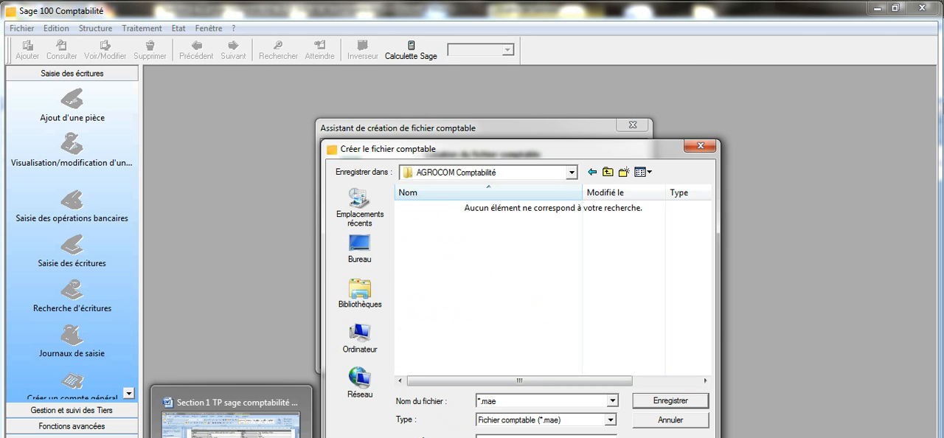
Copy the file name "AGROCOMAA11" from the Word table and return to the Sage file creation dialog
left_click(231, 433)
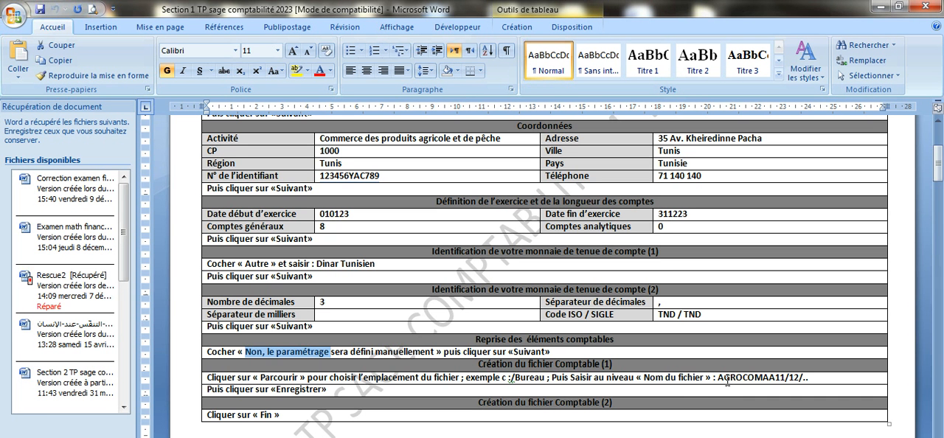
left_click_drag(719, 381, 769, 382)
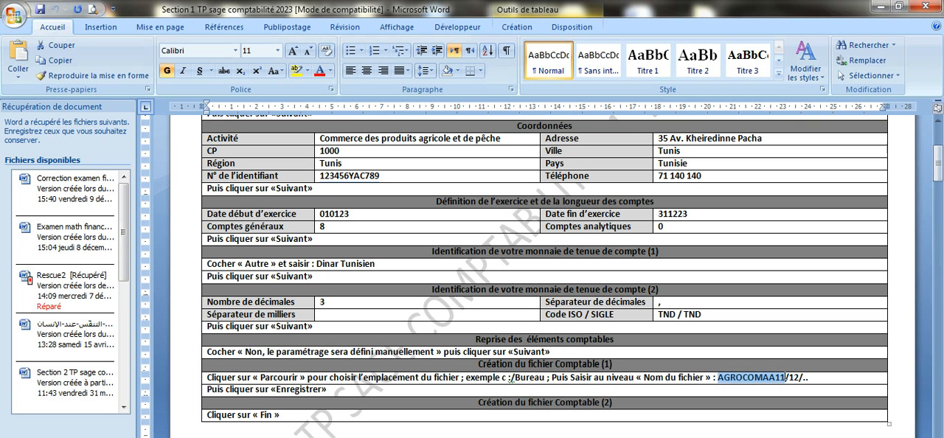
right_click(769, 382)
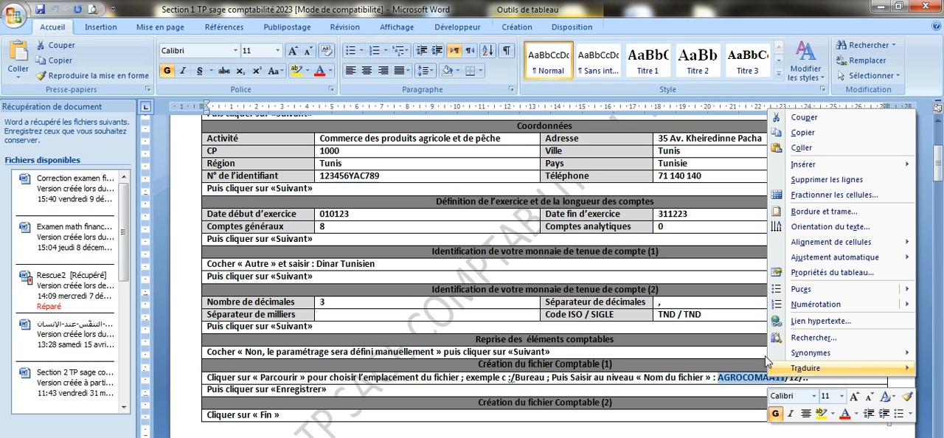
left_click(788, 139)
left_click(384, 421)
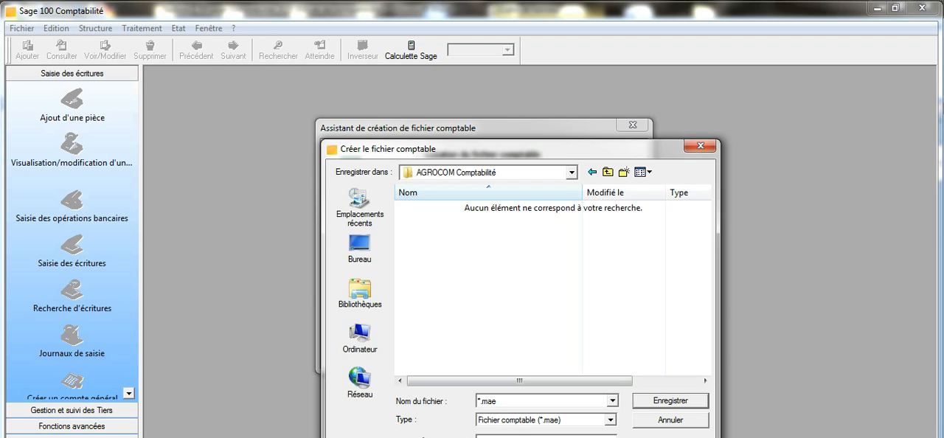
Paste AGROCOMAA11 as the accounting file's name, save it in the AGROCOM Comptabilité folder, and finish the creation assistant
double_click(482, 400)
left_click(483, 399)
right_click(480, 403)
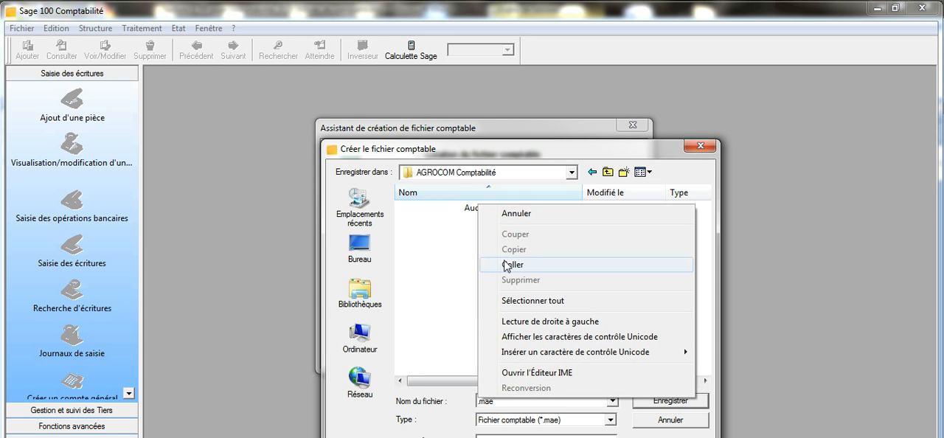
left_click(512, 264)
left_click(680, 401)
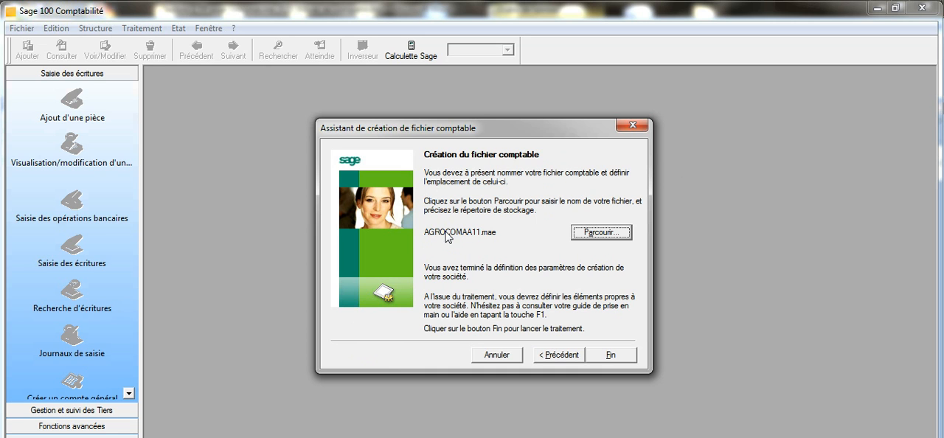
left_click(610, 356)
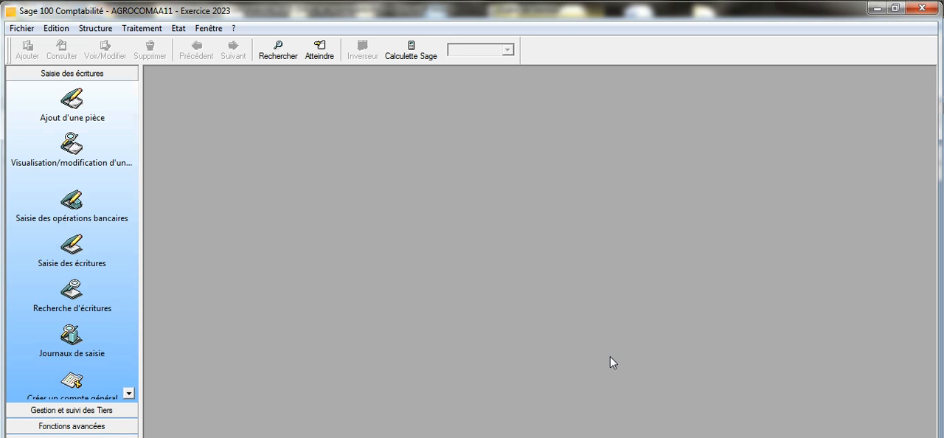